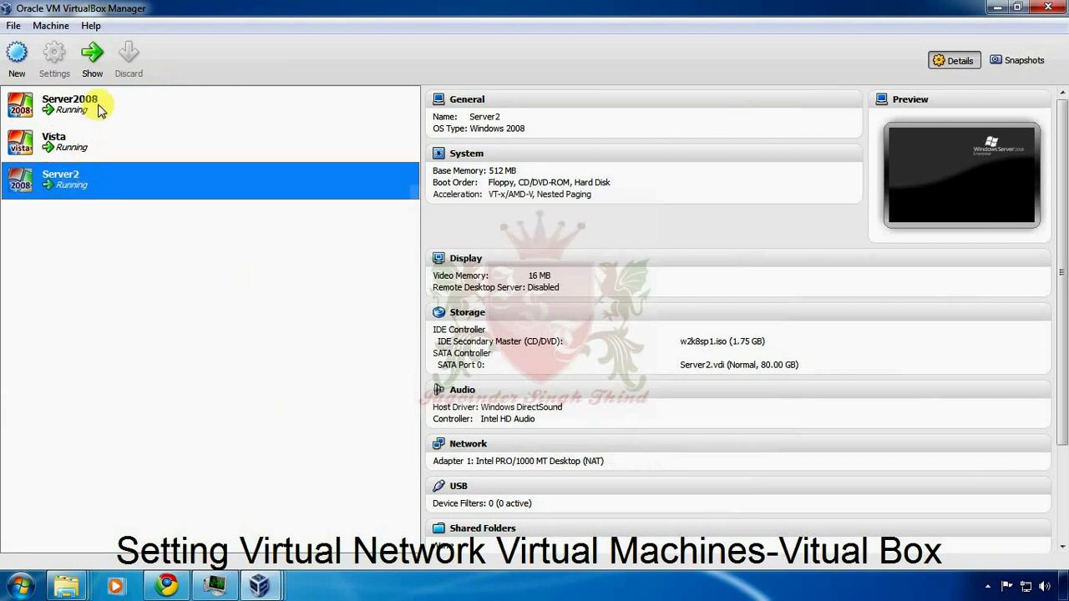
# Open the running Server2008 virtual machine's window and bring up its network adapter settings
pyautogui.click(99, 104)
pyautogui.click(91, 146)
pyautogui.click(88, 182)
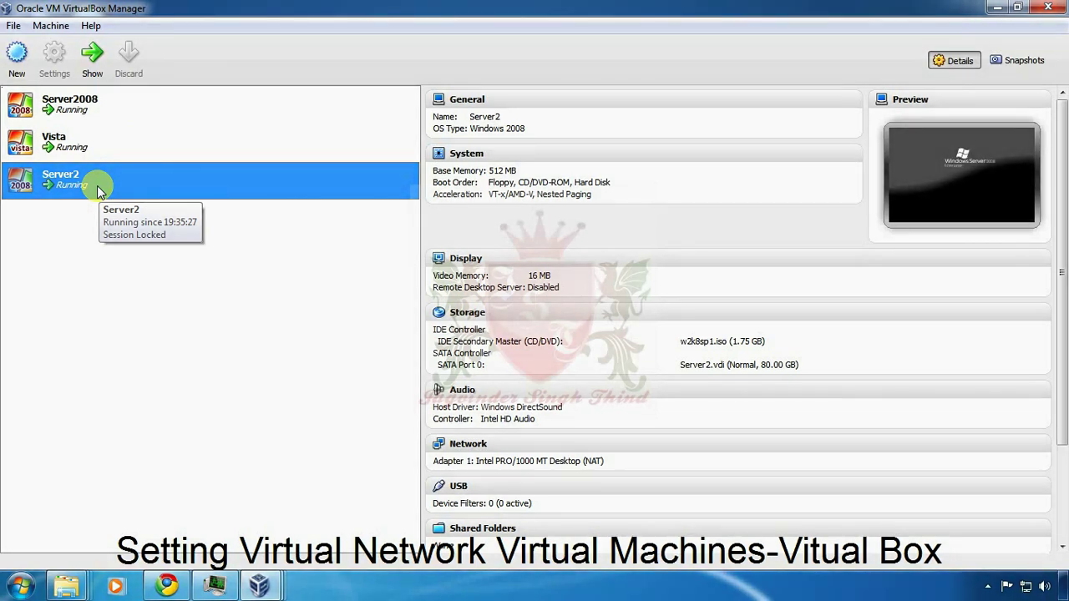
pyautogui.doubleClick(91, 107)
pyautogui.click(76, 31)
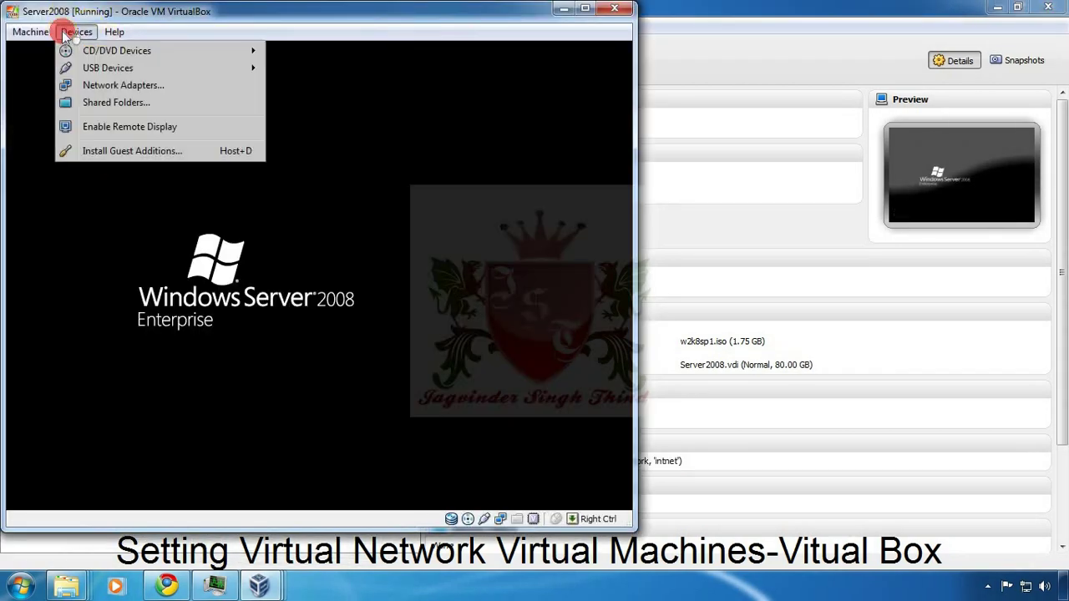
pyautogui.click(109, 86)
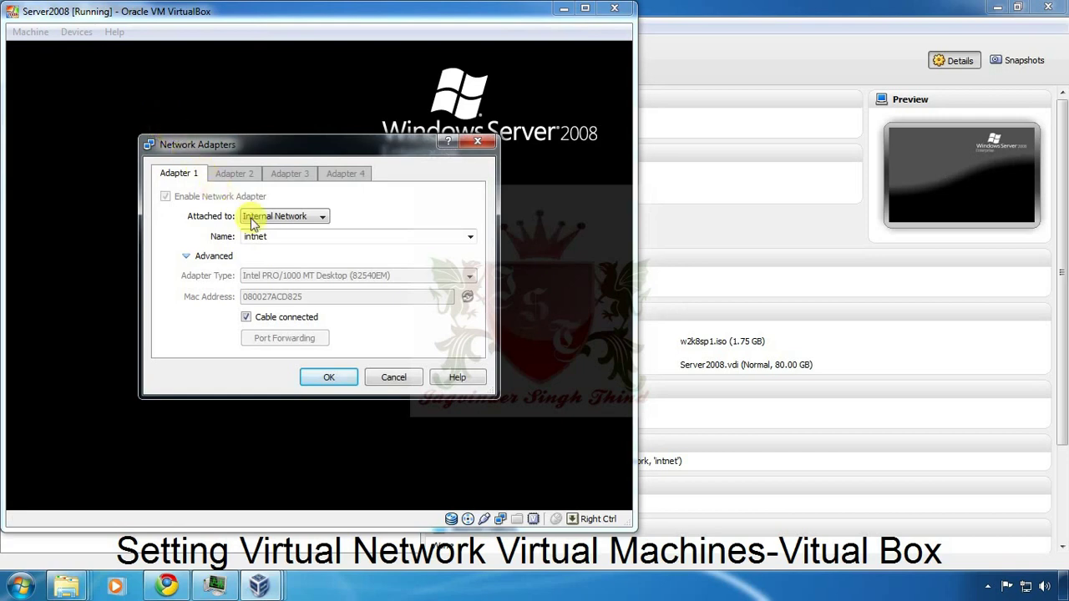
# Try NAT for Server2008's Adapter 1, then attach it to Internal Network "intnet" and save the settings
pyautogui.click(317, 218)
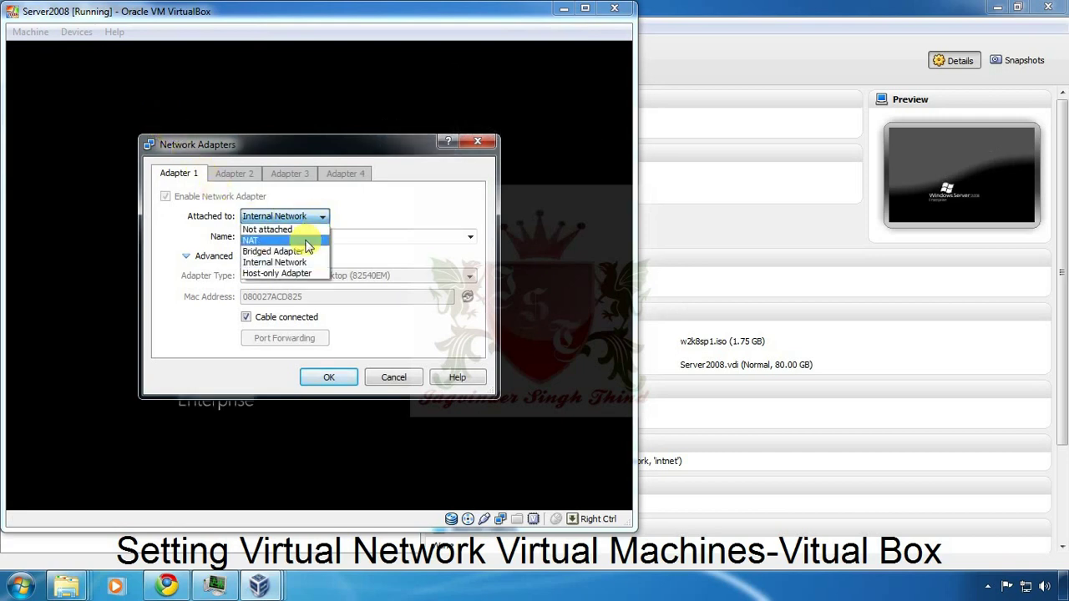
pyautogui.click(306, 242)
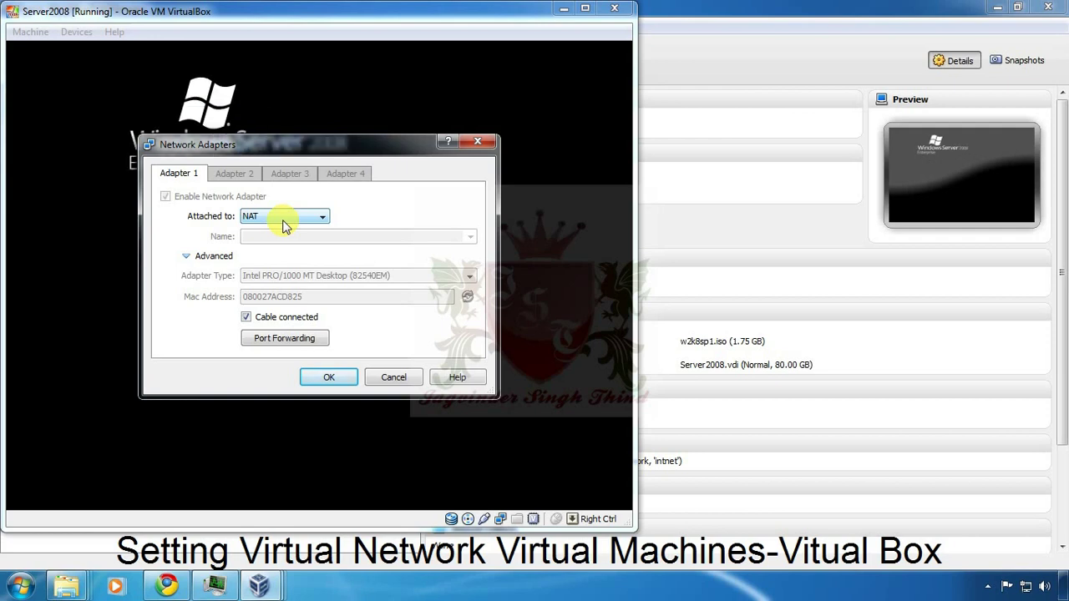
pyautogui.click(318, 218)
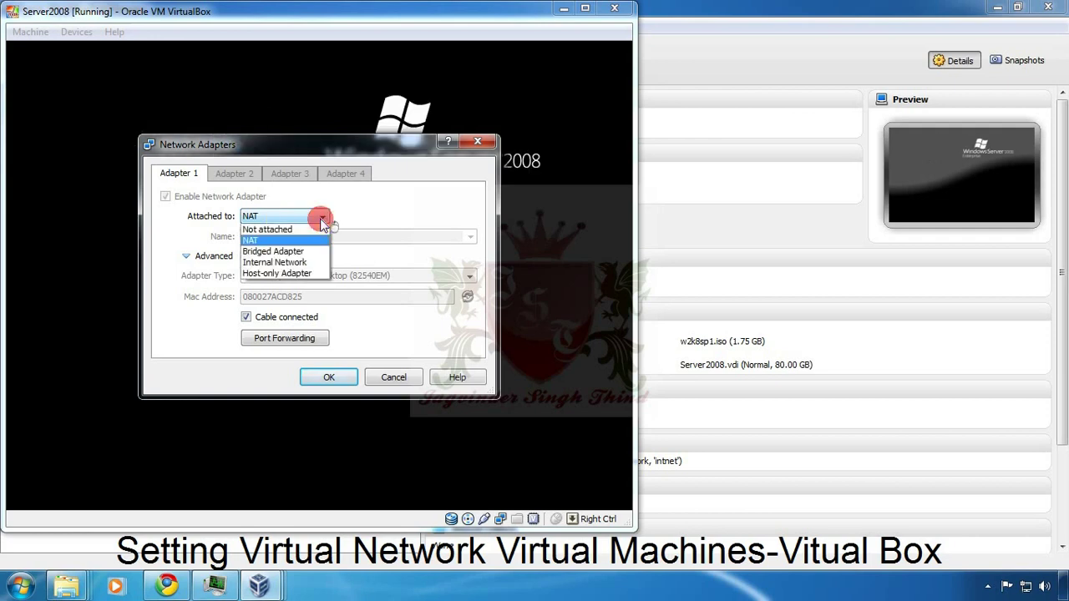
pyautogui.click(288, 262)
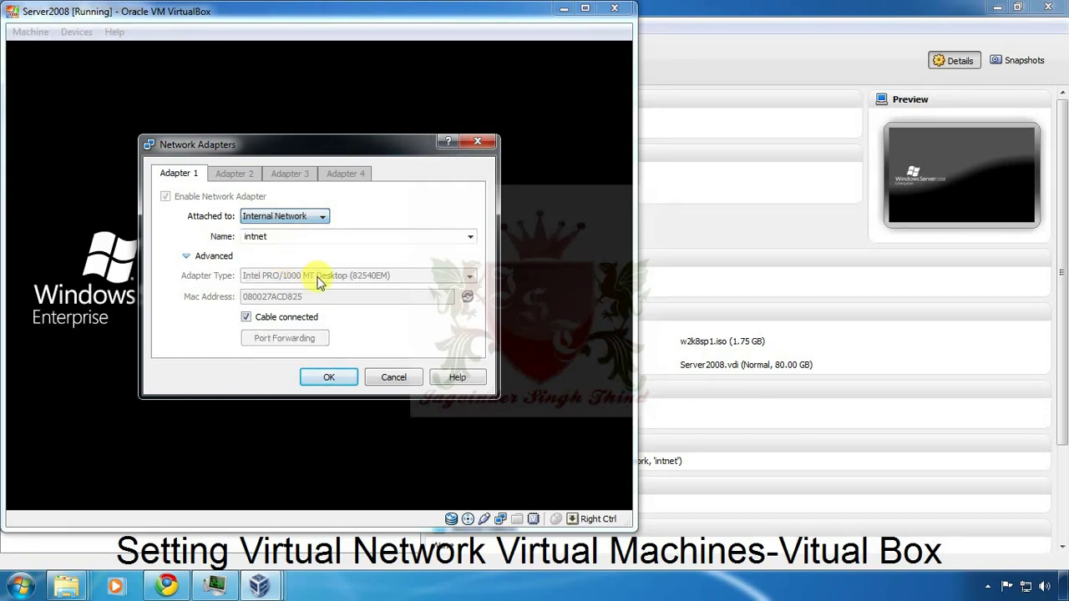
pyautogui.click(326, 380)
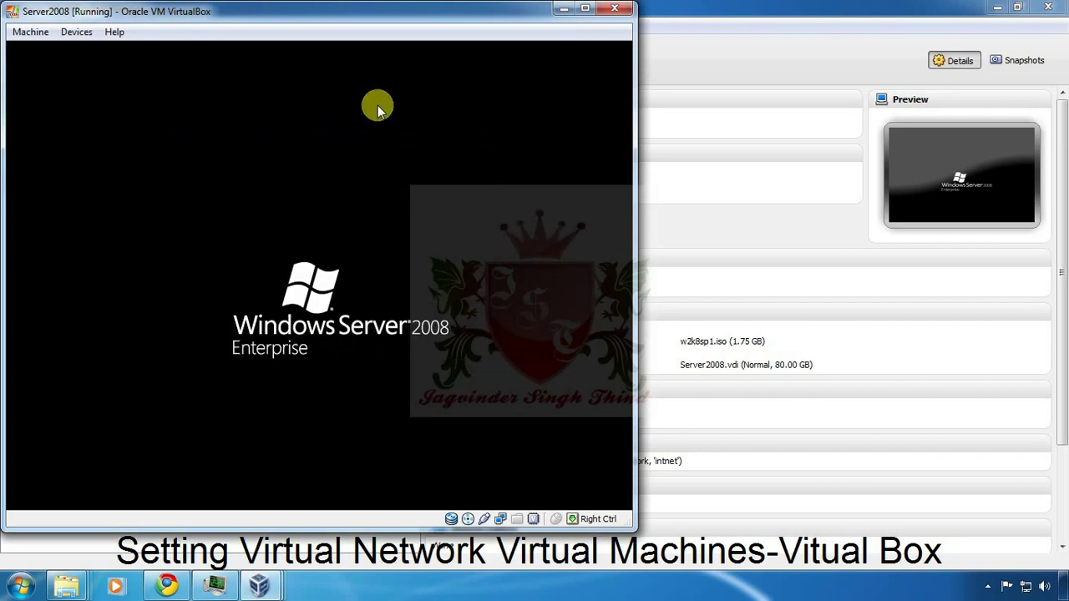
# Bring up the Vista machine's window, then switch to the Server2 machine's window
pyautogui.click(259, 586)
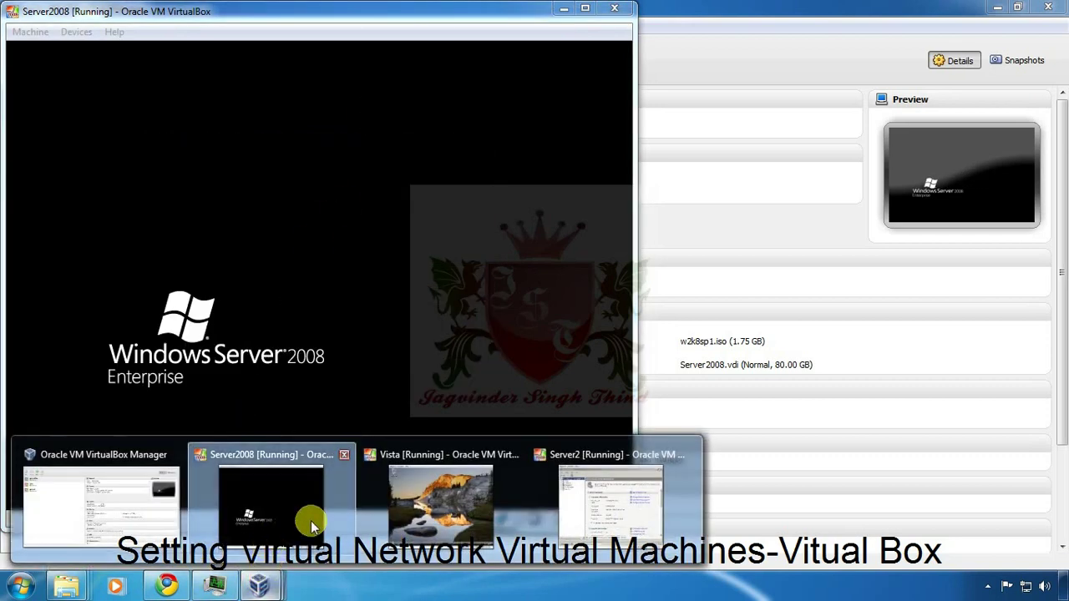
pyautogui.click(408, 499)
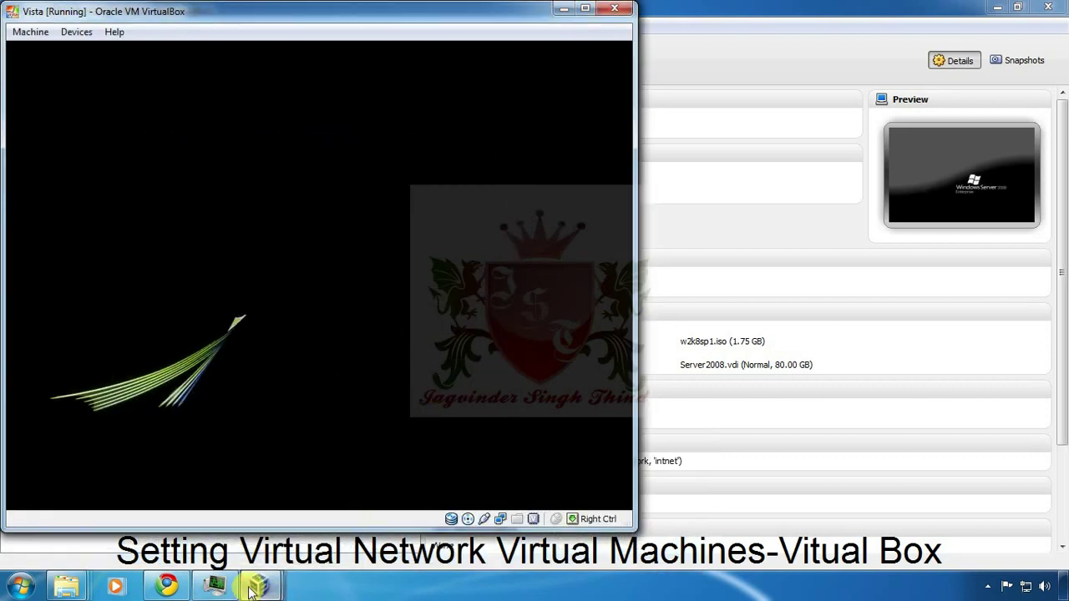
pyautogui.click(252, 589)
pyautogui.click(568, 493)
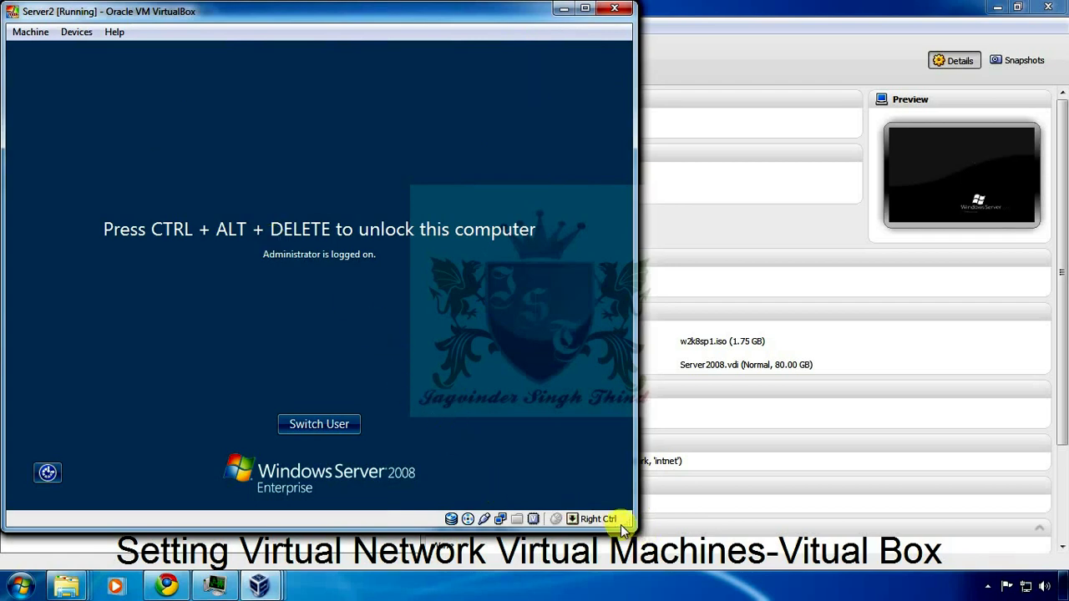
pyautogui.moveTo(607, 520)
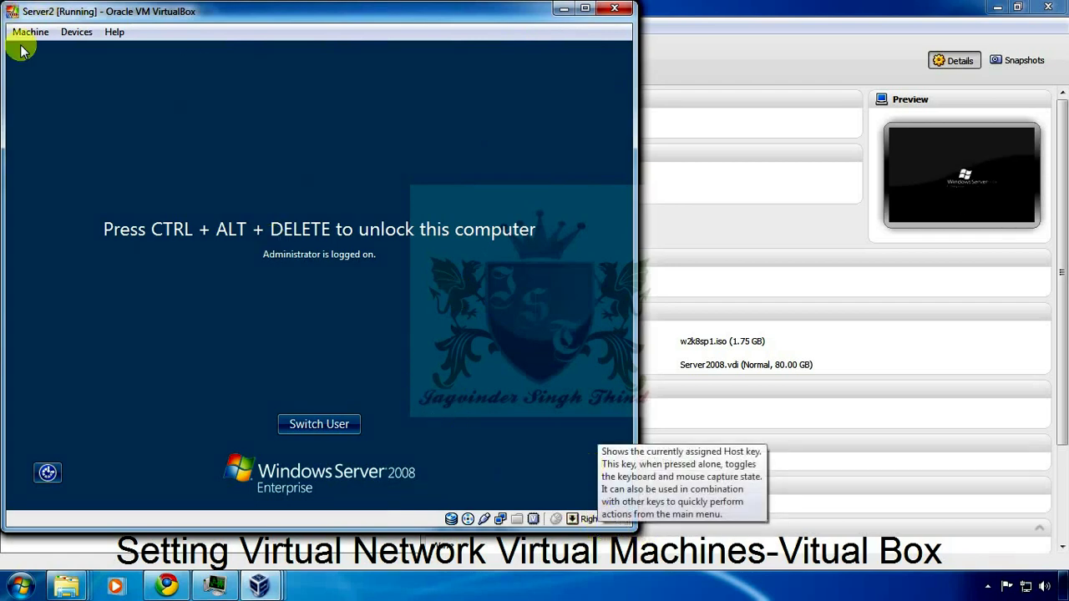
# Attach Server2's network Adapter 1 to Internal Network "intnet" and save the settings
pyautogui.click(64, 36)
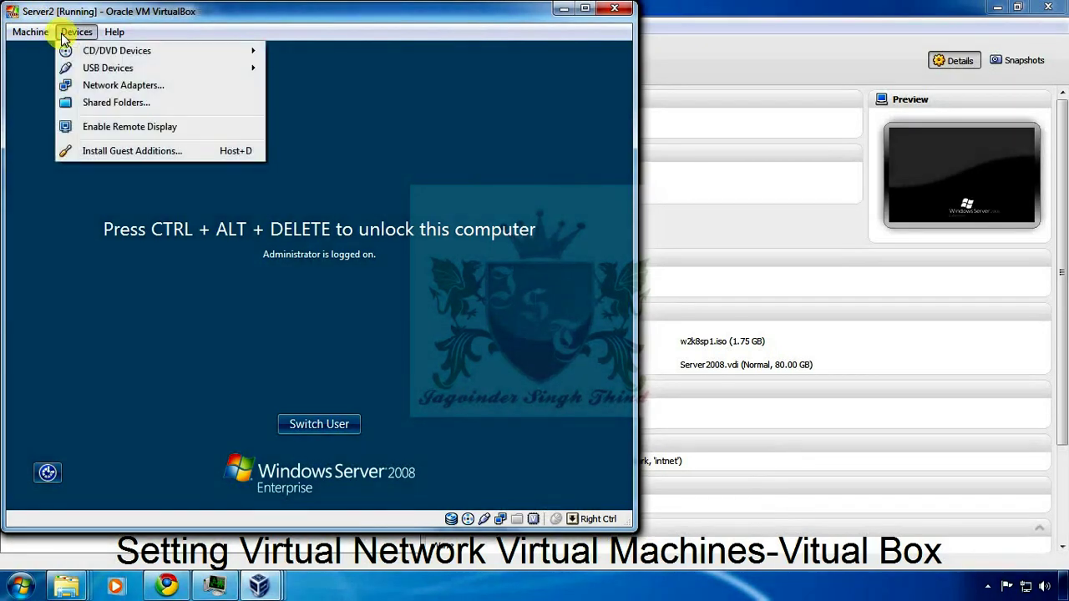
pyautogui.click(108, 87)
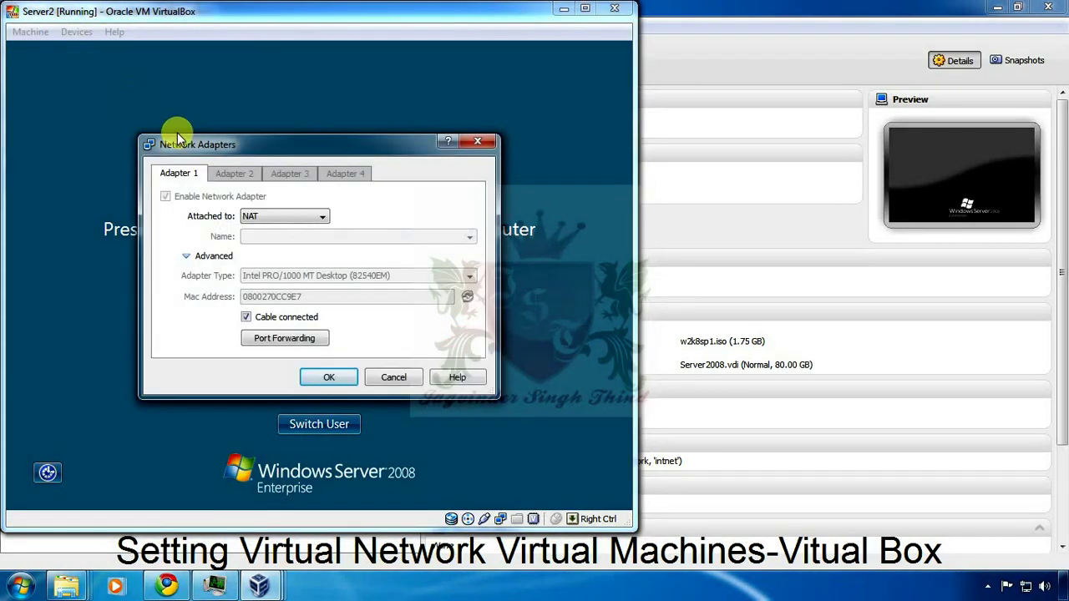
pyautogui.click(321, 218)
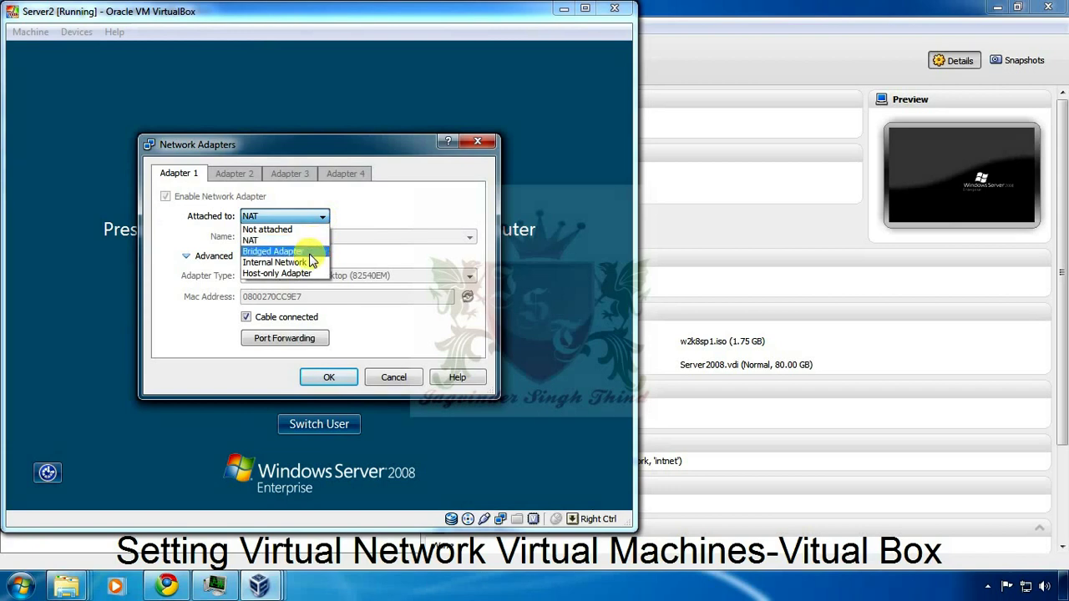
pyautogui.click(308, 263)
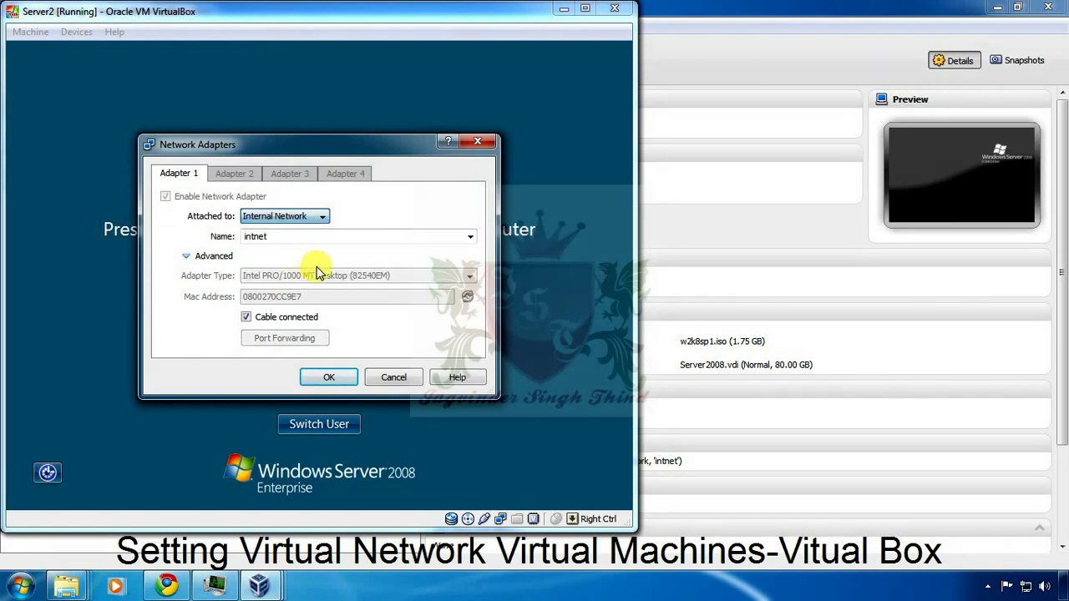
pyautogui.click(330, 380)
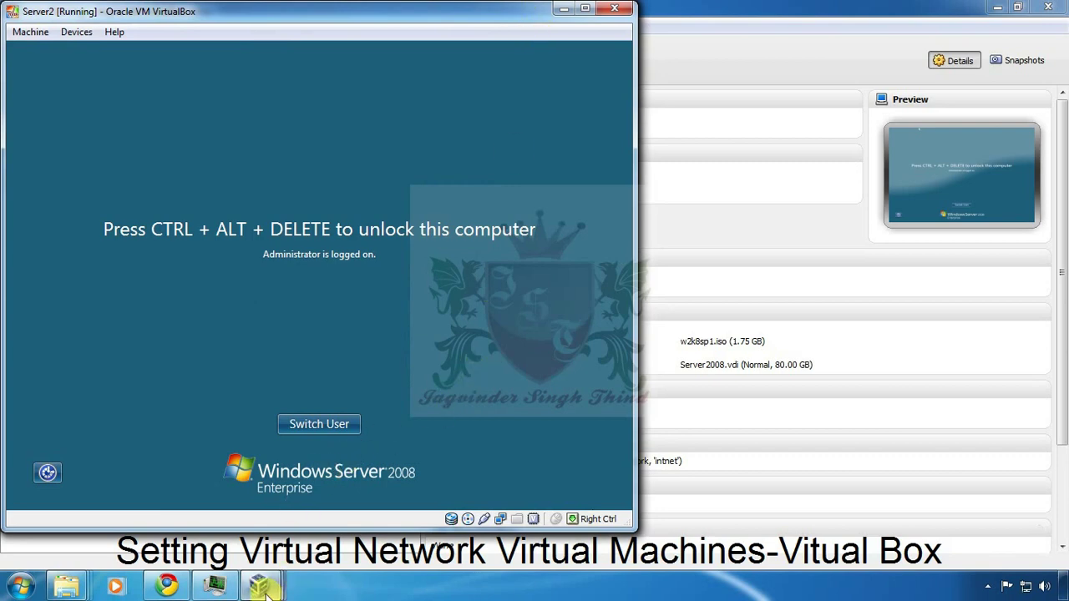
# Switch to the Vista machine and attach its network Adapter 1 to Internal Network "intnet", saving the settings
pyautogui.moveTo(258, 584)
pyautogui.click(428, 503)
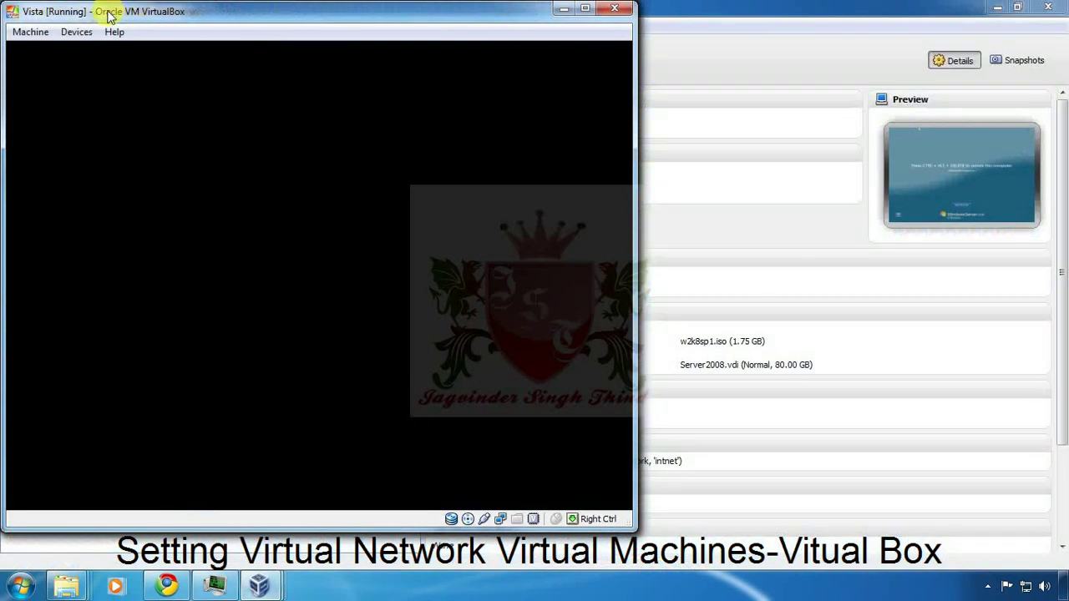
pyautogui.click(76, 31)
pyautogui.click(123, 86)
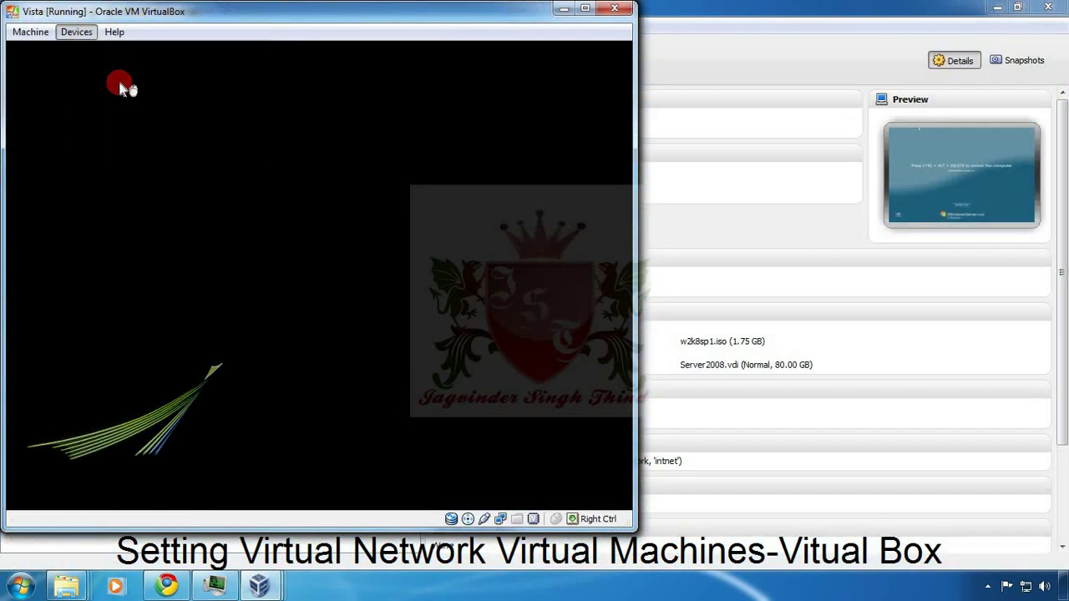
pyautogui.click(323, 218)
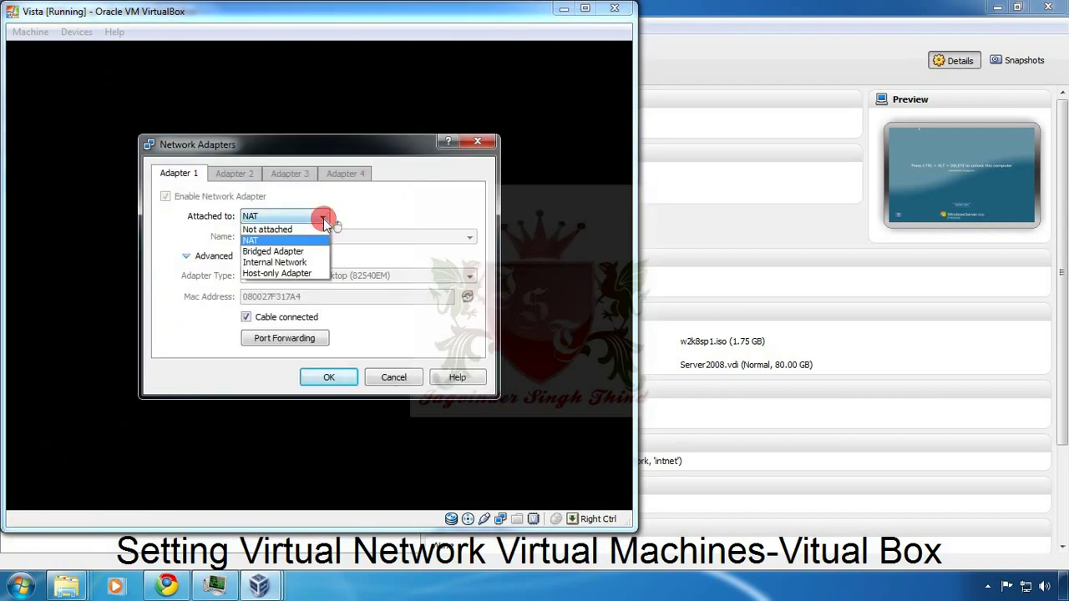
pyautogui.click(299, 262)
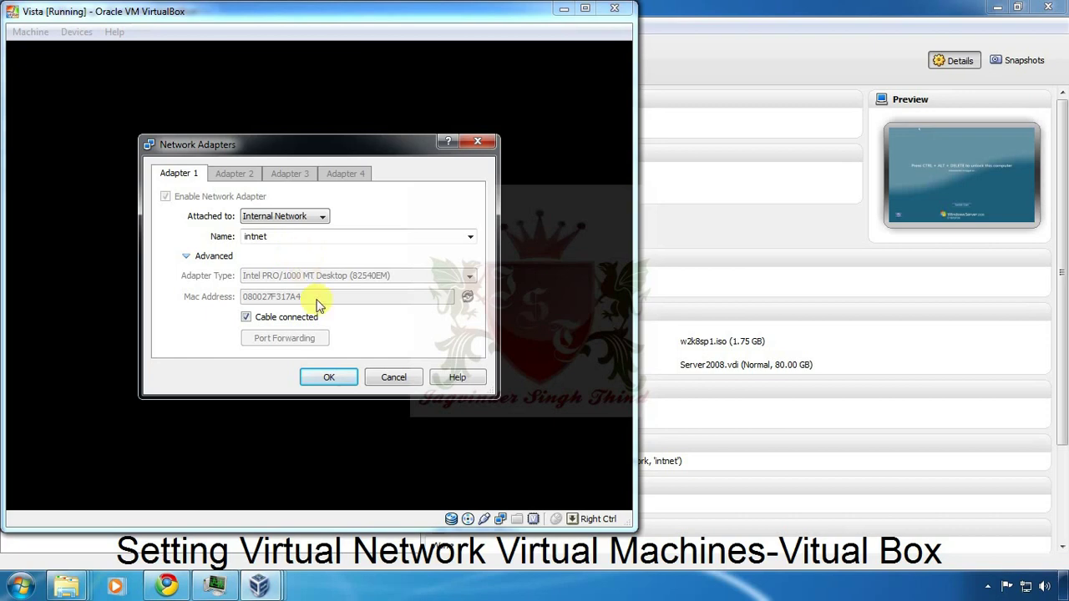
pyautogui.click(334, 379)
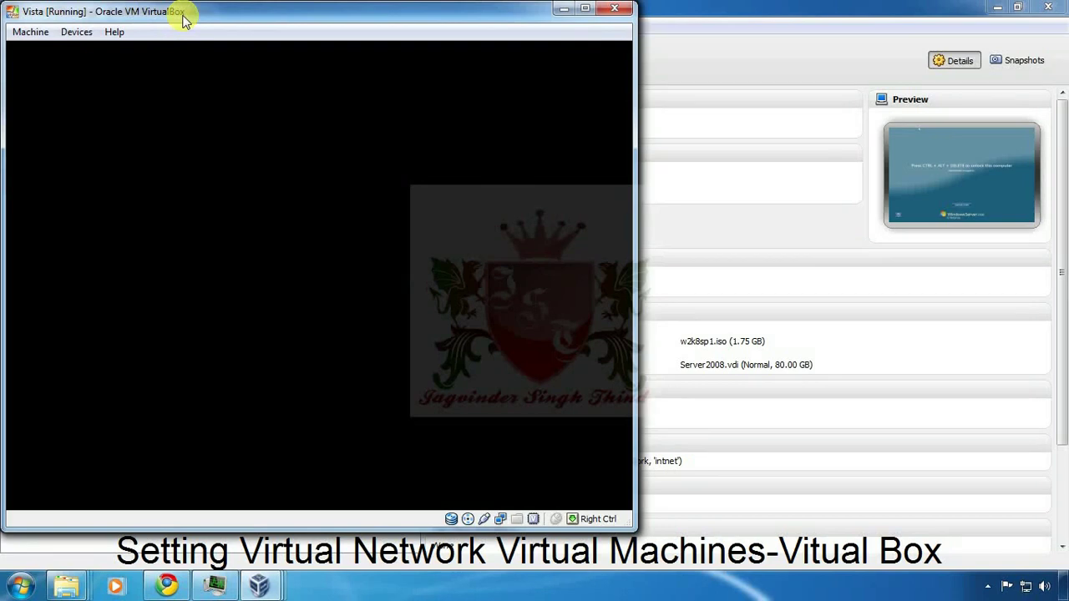
# Minimize the Vista and Server2 windows and unlock the Server2008 guest by entering the Administrator account password
pyautogui.click(564, 10)
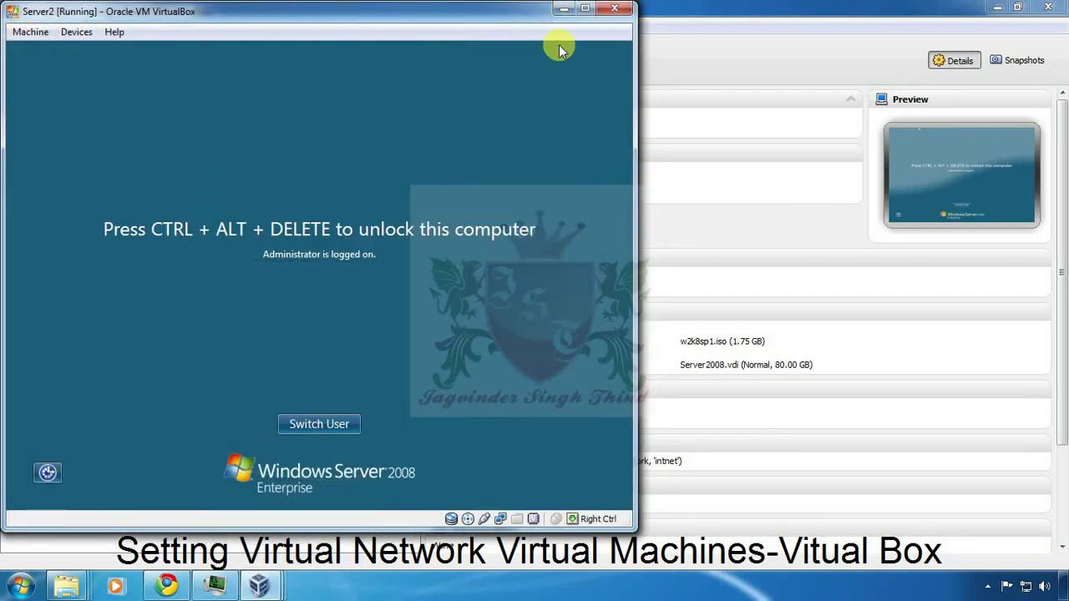
pyautogui.click(564, 9)
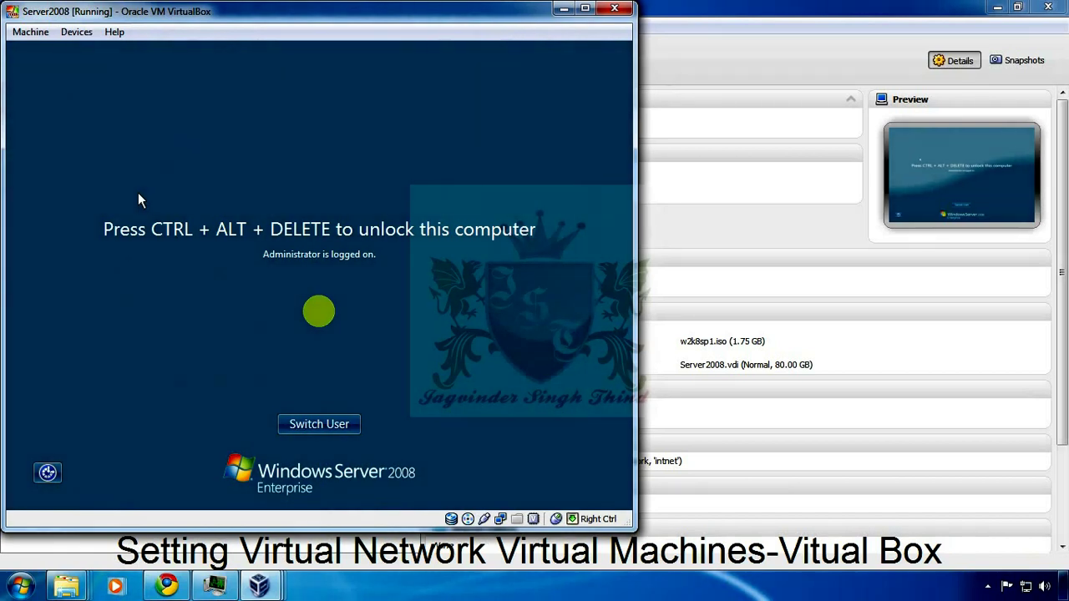
pyautogui.hotkey('ctrl', 'alt', 'Delete')
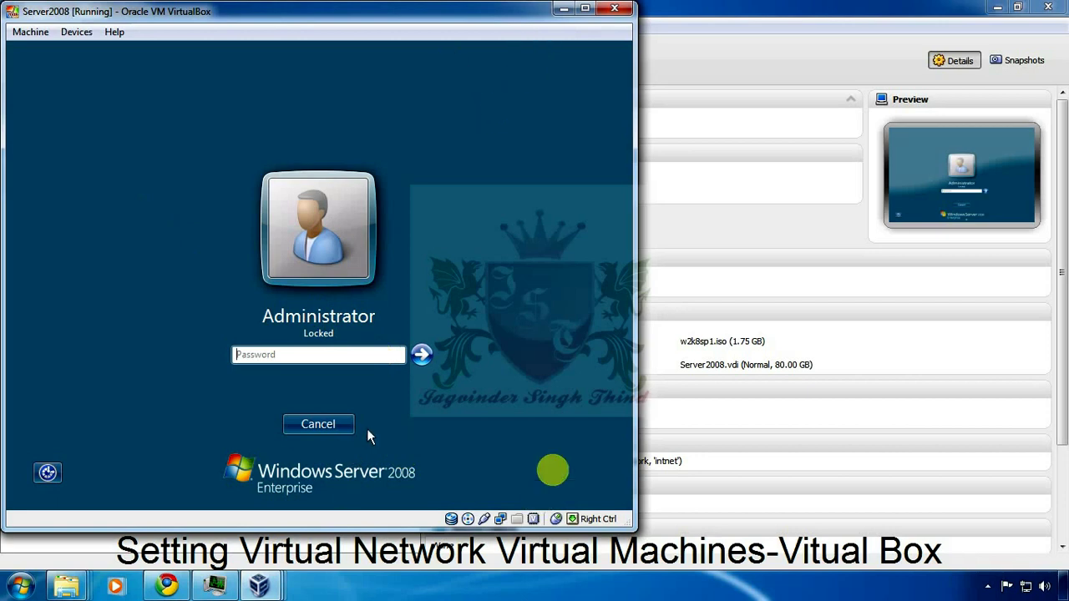
pyautogui.click(514, 381)
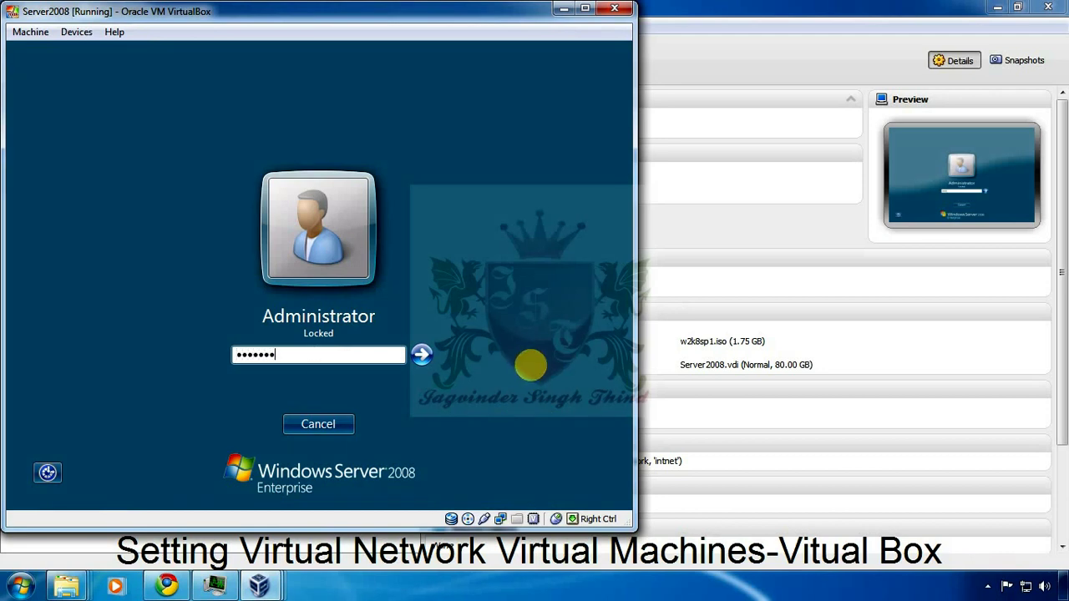
pyautogui.press('Return')
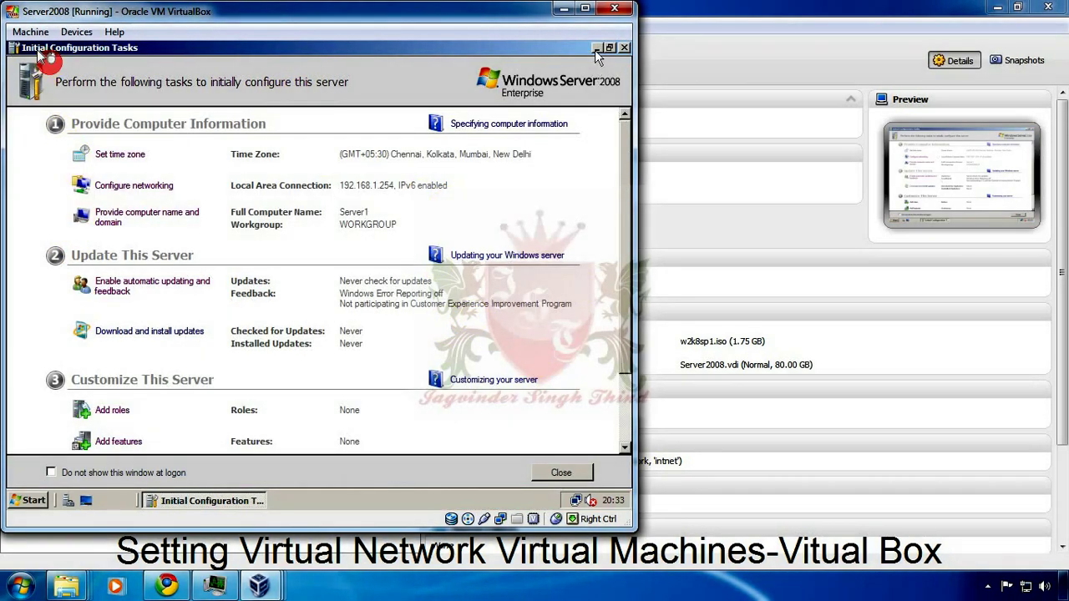
# Minimize the Initial Configuration Tasks window in the Server2008 guest and open the computer's system properties
pyautogui.hotkey('alt', 'F4')
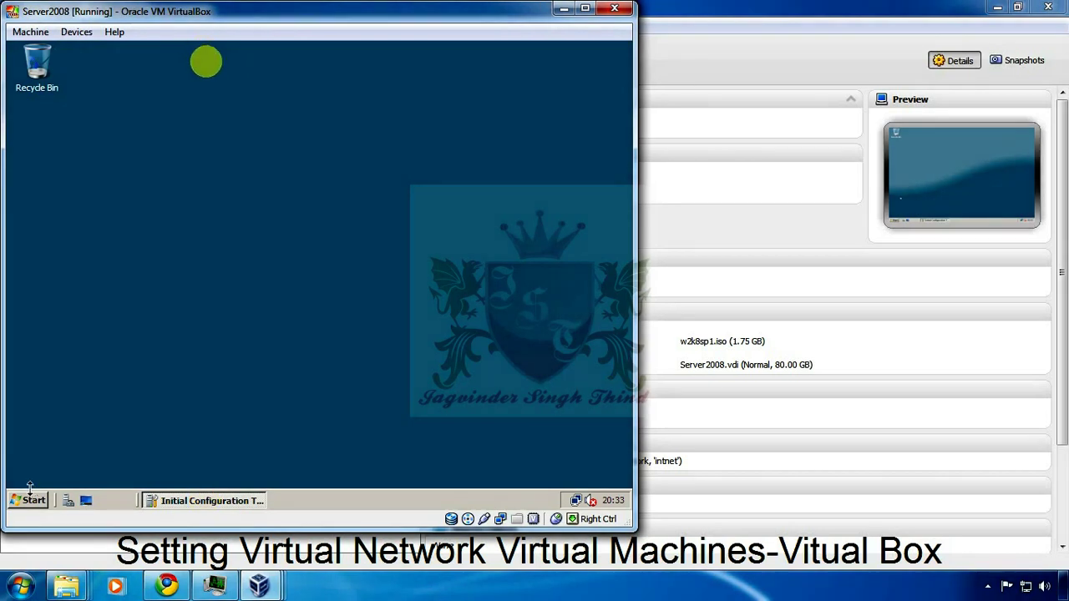
pyautogui.click(32, 499)
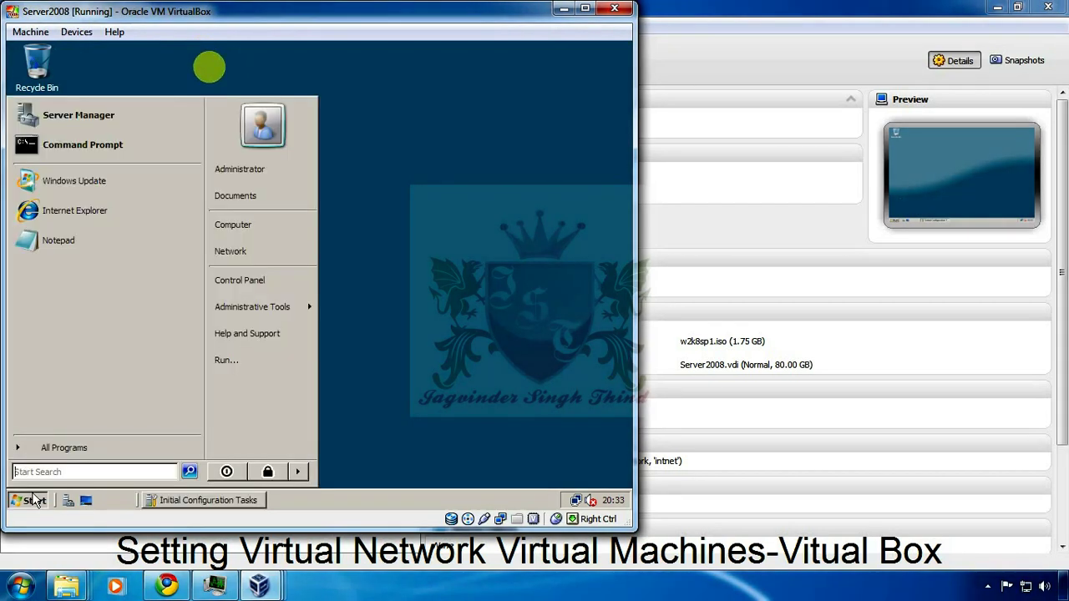
pyautogui.rightClick(278, 234)
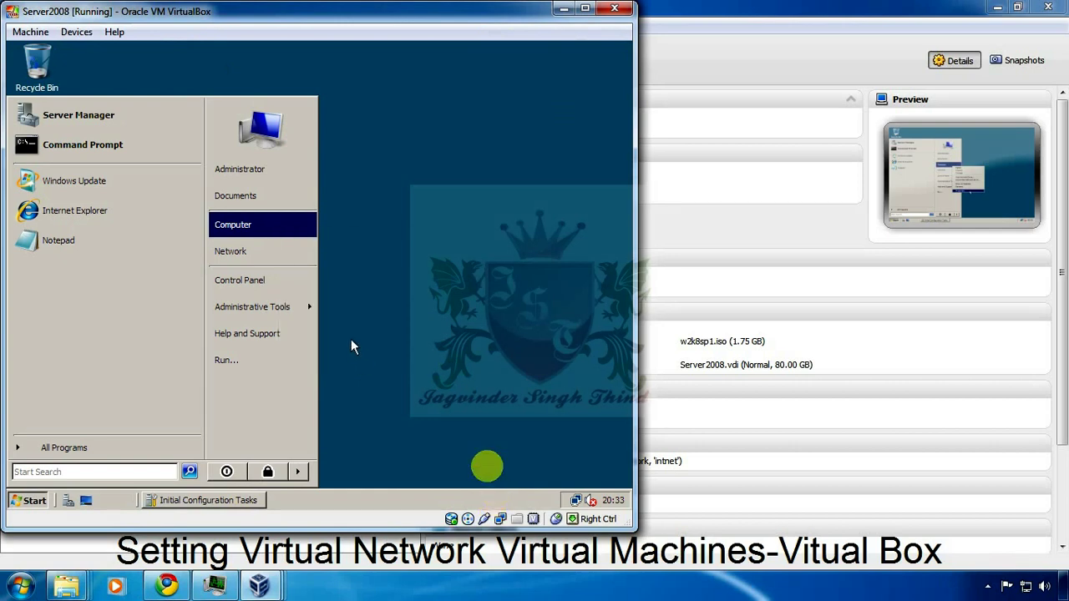
pyautogui.click(352, 354)
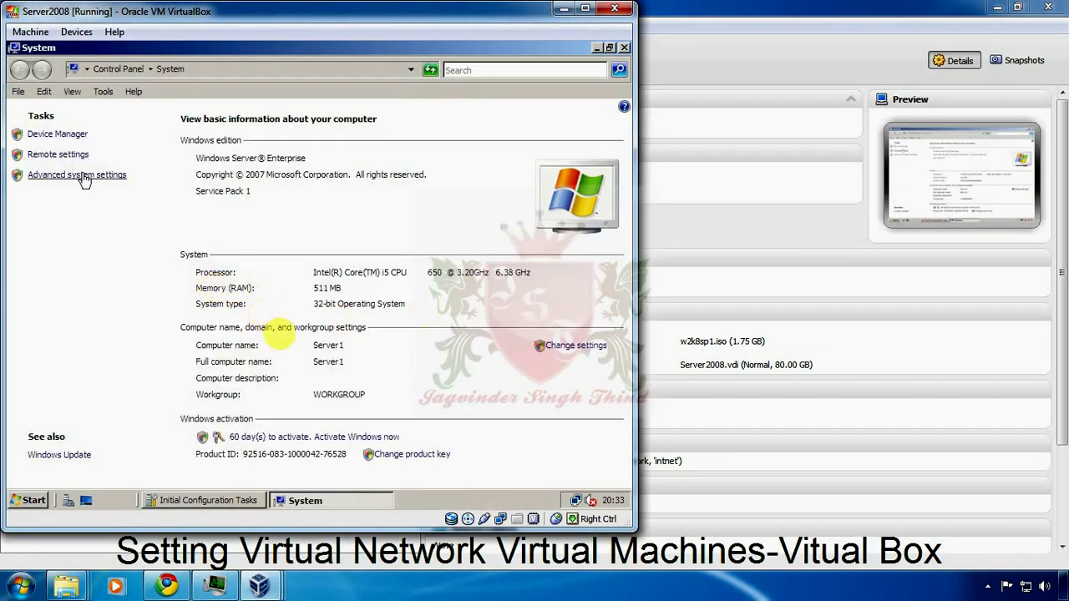